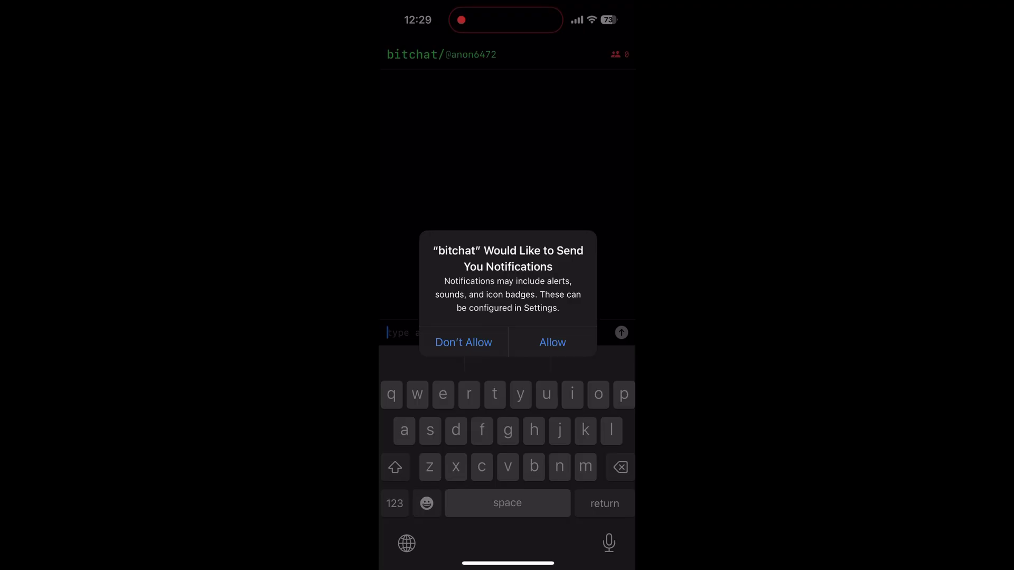
{"action": "type", "text": "hey "}
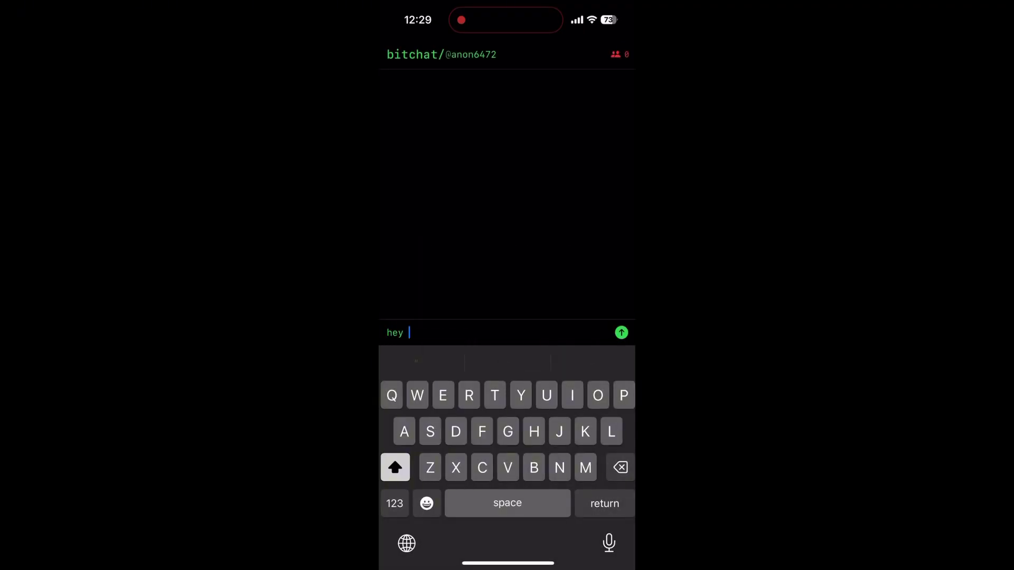
{"action": "type", "text": "Guys!!!"}
Step: Send 'hey Guys!!!' and start the second message, fixing its typos
{"action": "key", "text": "Return"}
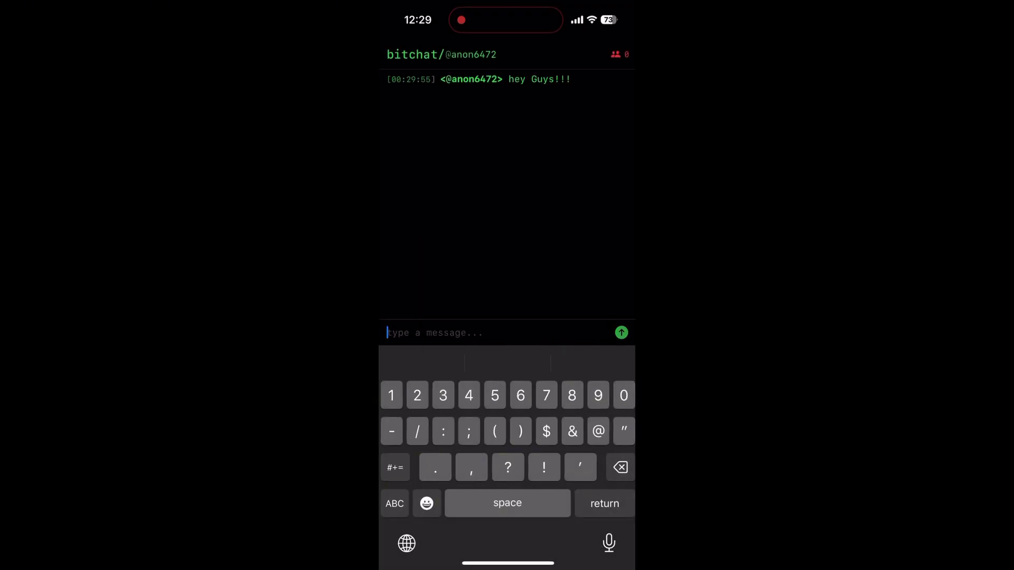
{"action": "type", "text": "#"}
{"action": "key", "text": "BackSpace"}
{"action": "type", "text": "thi"}
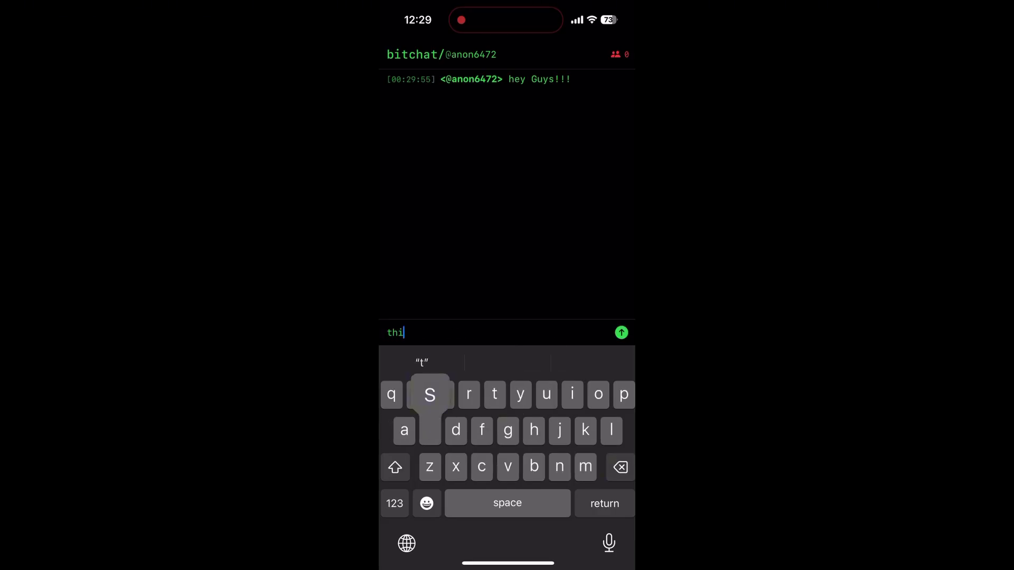
{"action": "type", "text": "s is literally "}
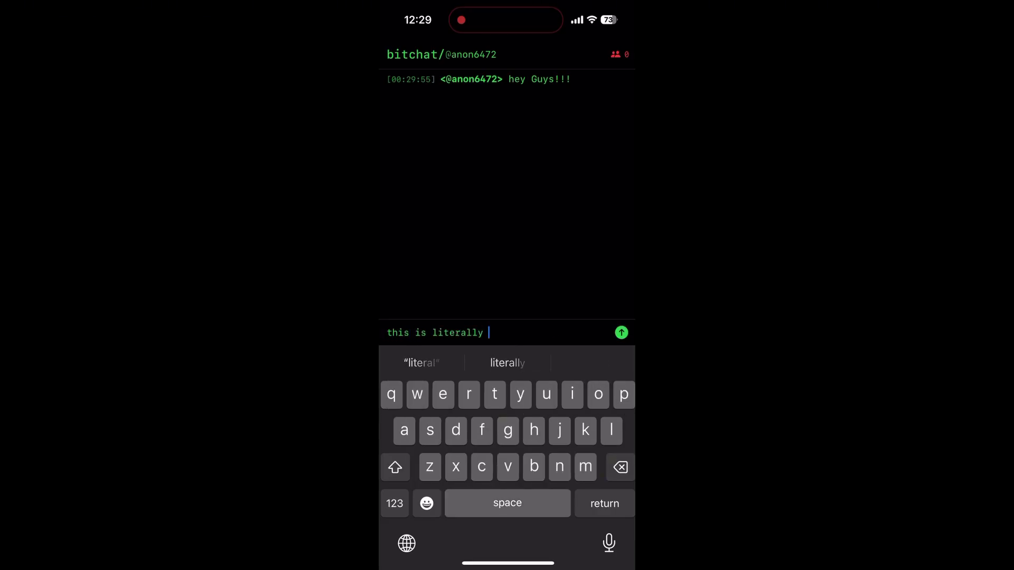
{"action": "type", "text": "the Aentine"}
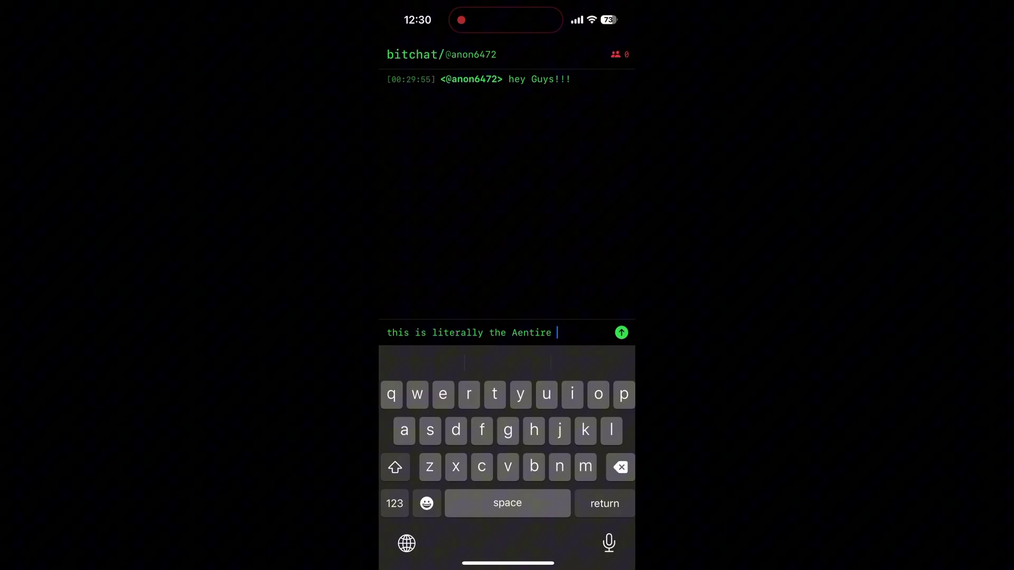
{"action": "key", "text": "BackSpace"}
{"action": "key", "text": "BackSpace"}
{"action": "key", "text": "BackSpace"}
{"action": "key", "text": "BackSpace"}
{"action": "key", "text": "BackSpace"}
{"action": "key", "text": "BackSpace"}
Step: Send 'this is literally the ENTIRE APP 😂' with capitals and the laughing-crying emoji
{"action": "left_click", "coordinate": [394, 466]}
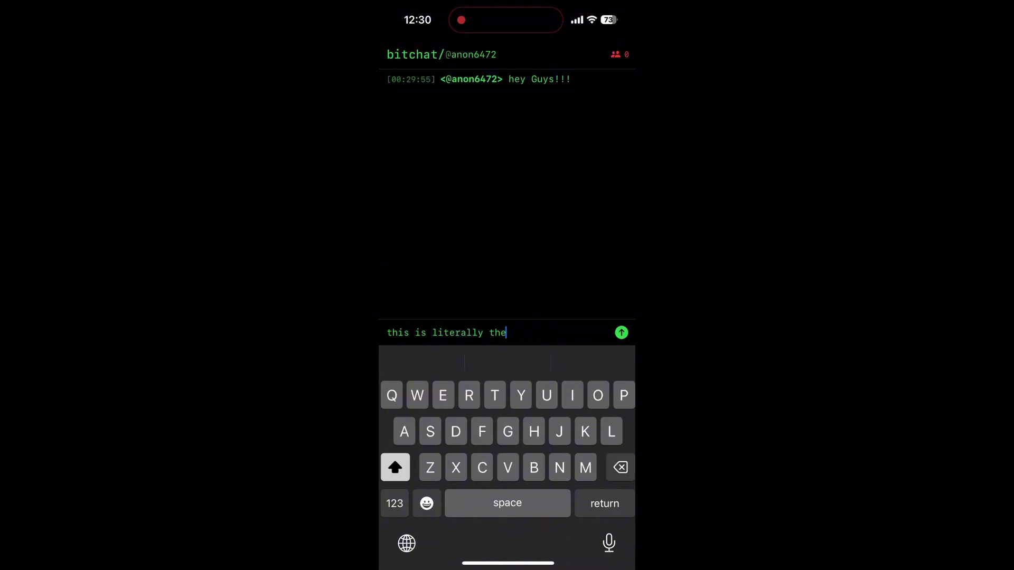
{"action": "left_click", "coordinate": [394, 466]}
{"action": "type", "text": "ENTIRE "}
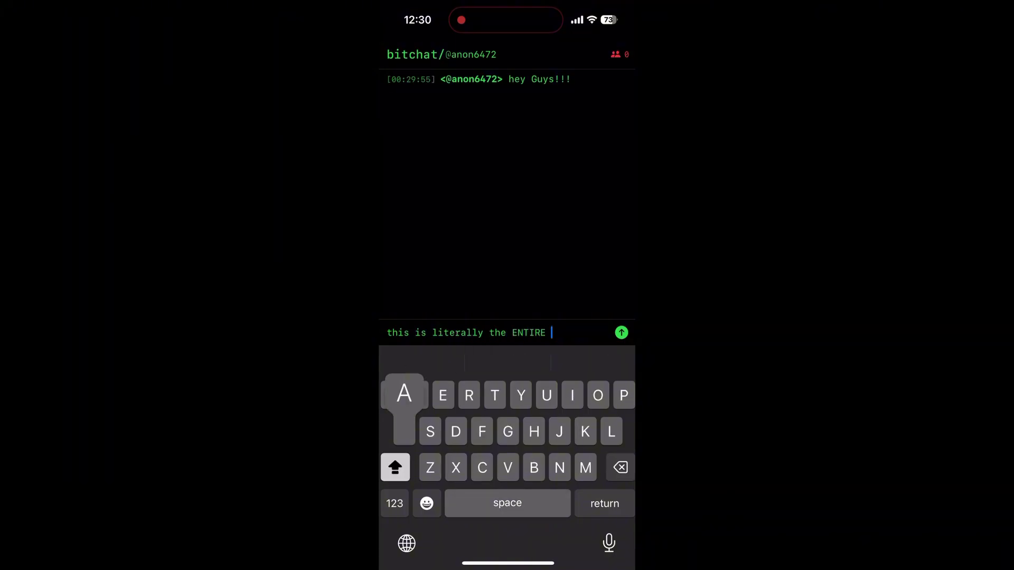
{"action": "type", "text": "APP"}
{"action": "left_click", "coordinate": [426, 503]}
{"action": "left_click", "coordinate": [399, 369]}
{"action": "left_click", "coordinate": [622, 300]}
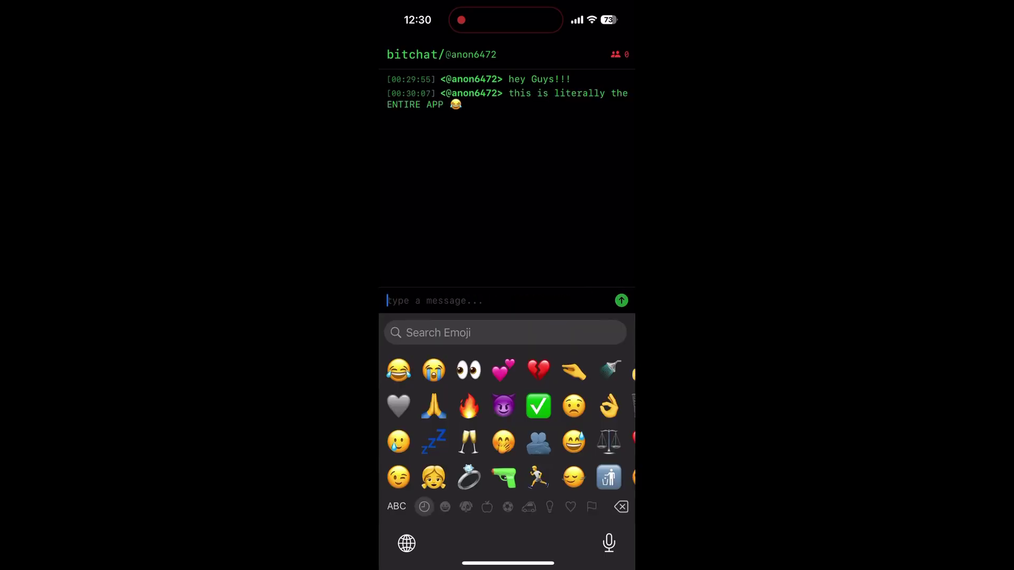
{"action": "left_click", "coordinate": [413, 54]}
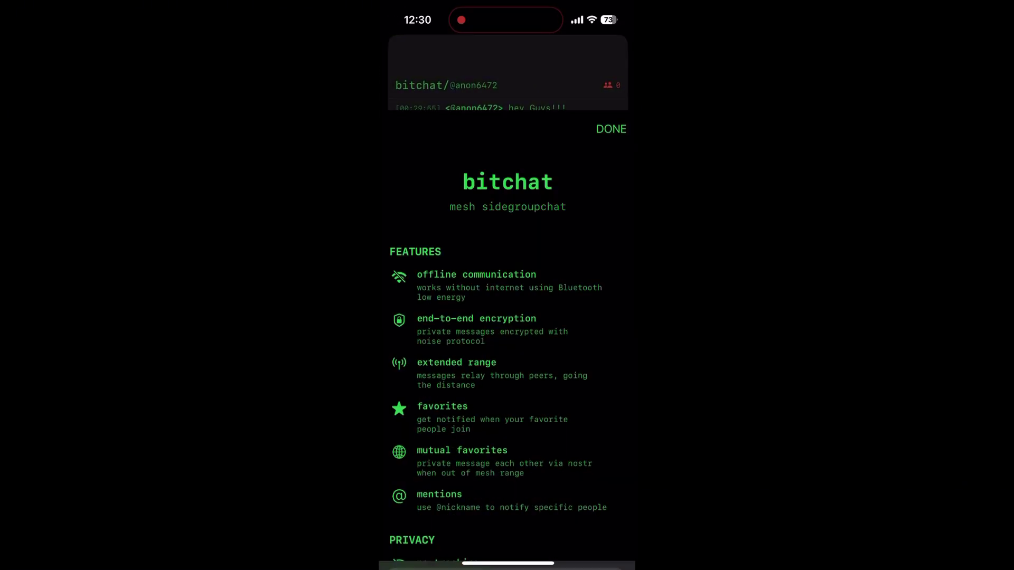
{"action": "scroll", "coordinate": [508, 317], "scroll_direction": "down", "scroll_amount": 5}
{"action": "scroll", "coordinate": [507, 317], "scroll_direction": "down", "scroll_amount": 3}
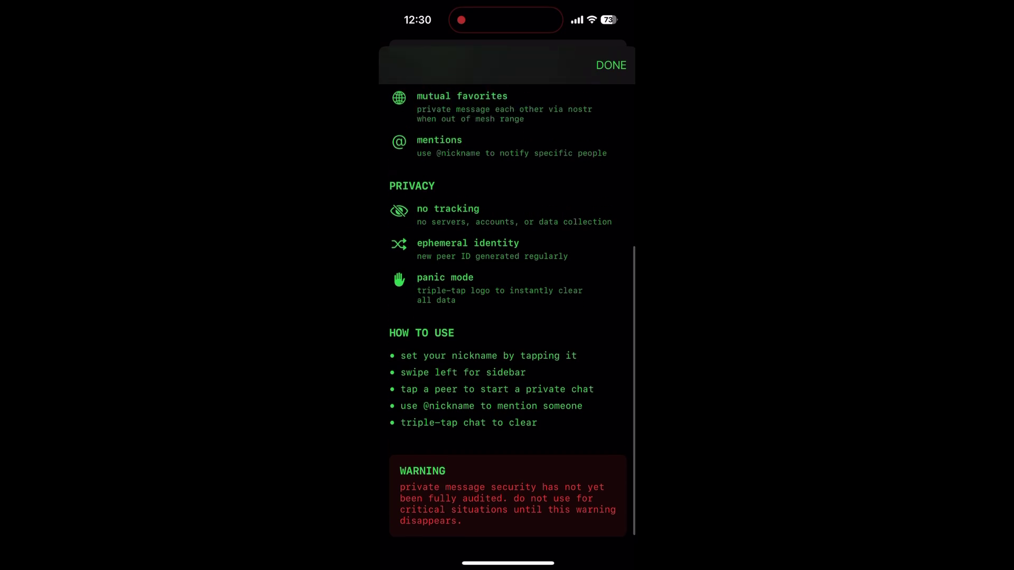
{"action": "scroll", "coordinate": [508, 317], "scroll_direction": "up", "scroll_amount": 1}
{"action": "scroll", "coordinate": [508, 317], "scroll_direction": "up", "scroll_amount": 5}
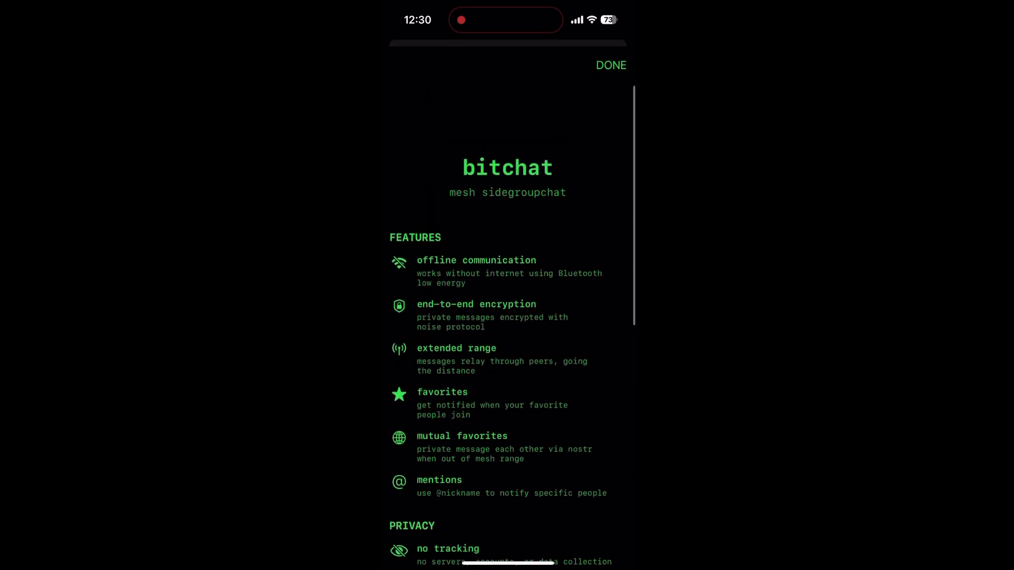
Step: Close the features sheet, then open and close the nearby network peers panel
{"action": "left_click", "coordinate": [611, 65]}
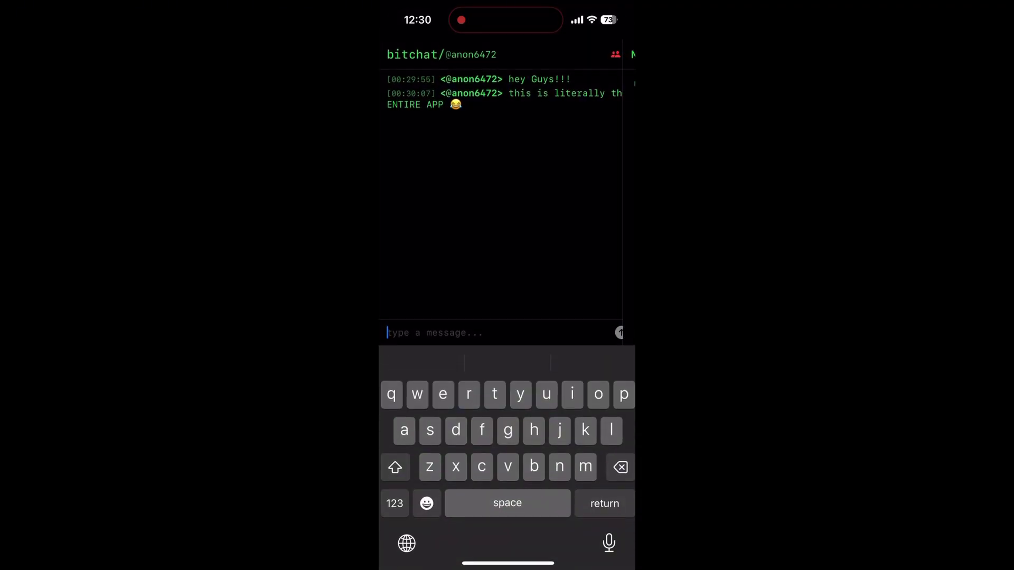
{"action": "left_click", "coordinate": [617, 60]}
{"action": "left_click", "coordinate": [421, 198]}
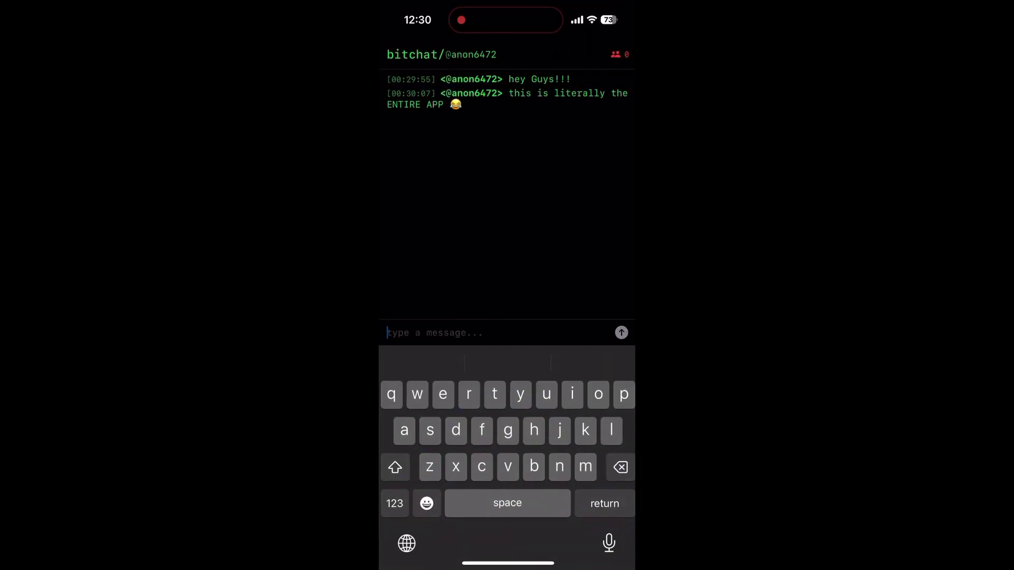